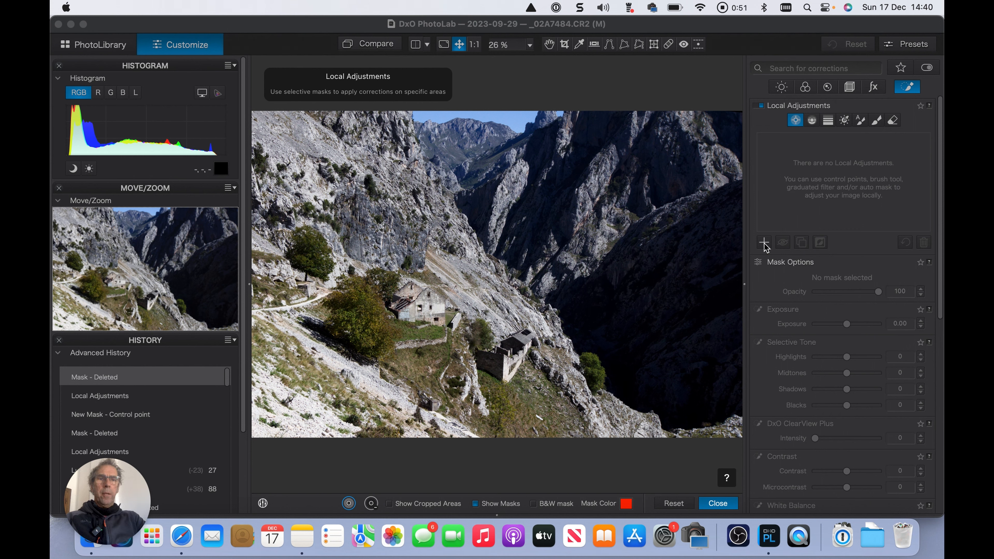
Create a control point mask with points on the shrub by the ruin and the three trees, and resize the upper tree's point
click(634, 268)
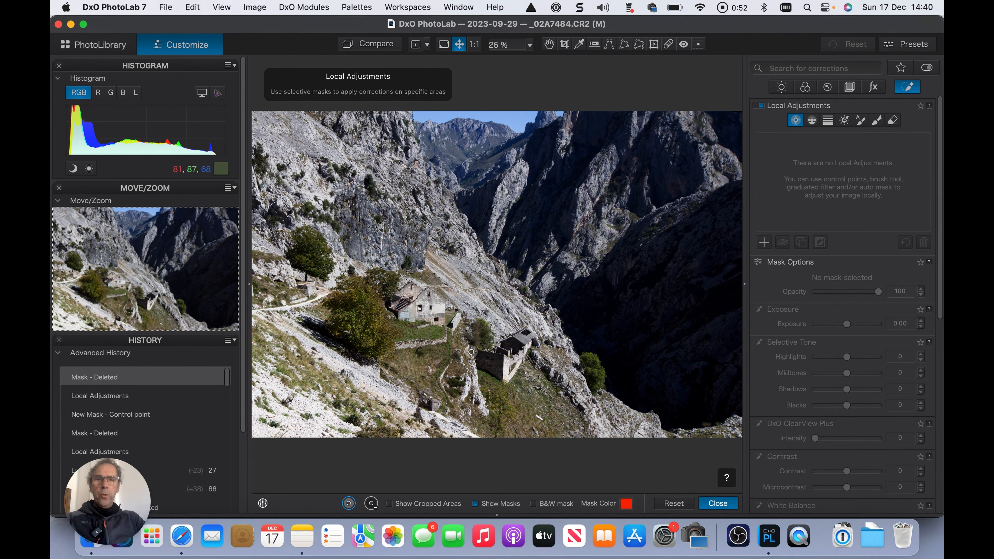
click(479, 334)
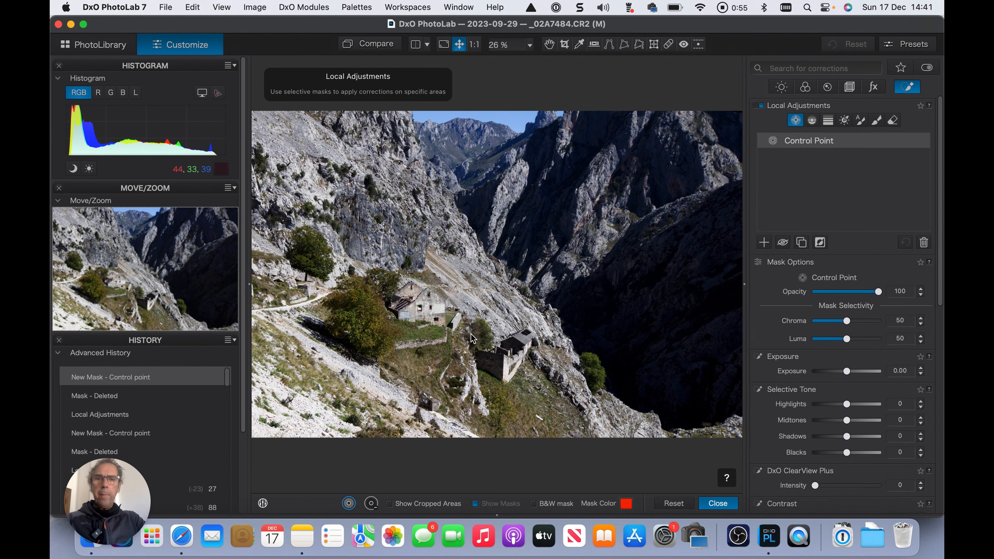
click(361, 323)
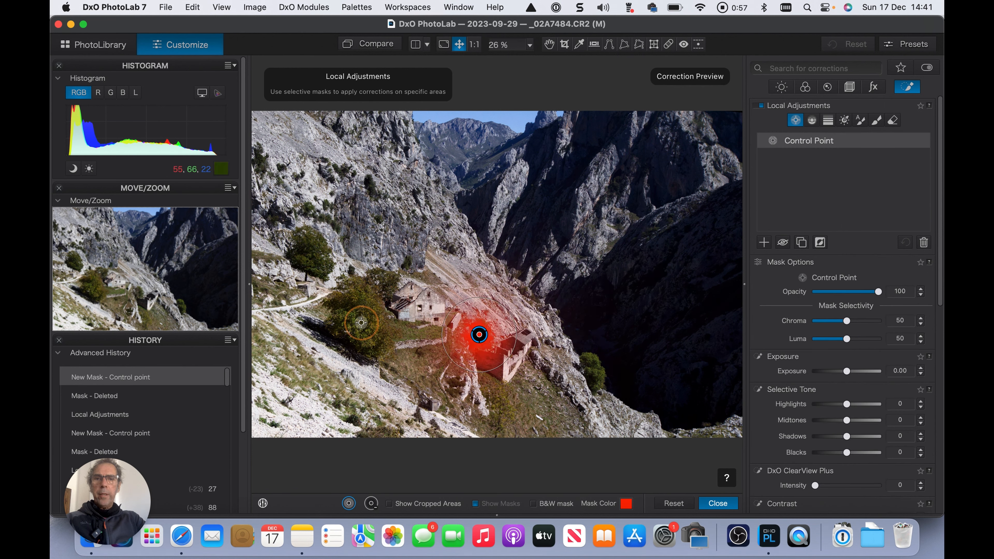
click(382, 280)
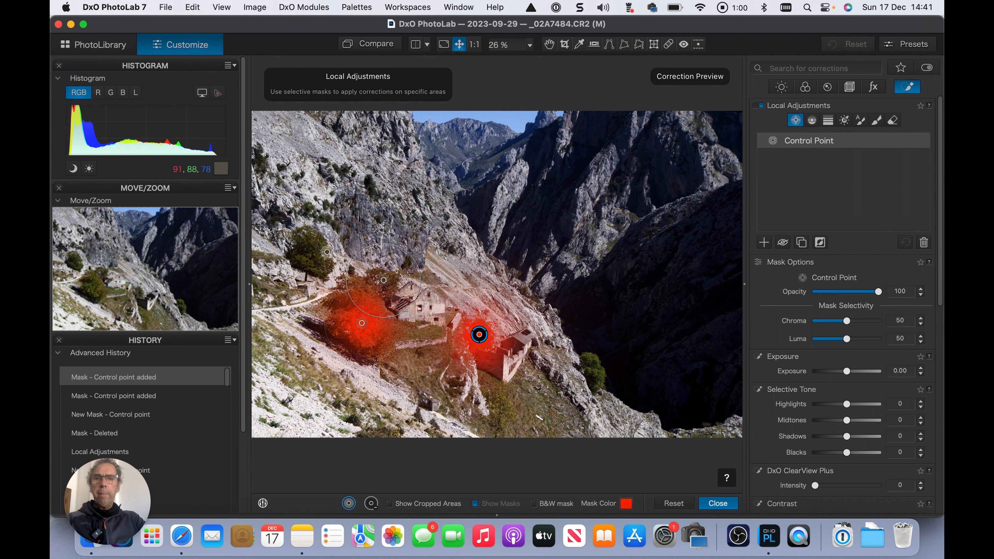
click(311, 254)
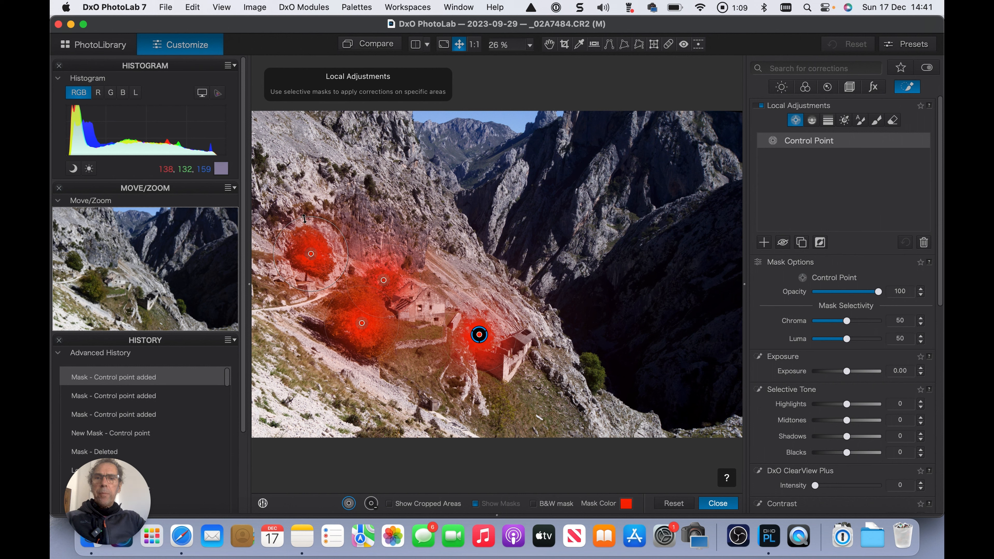
drag(304, 219, 304, 223)
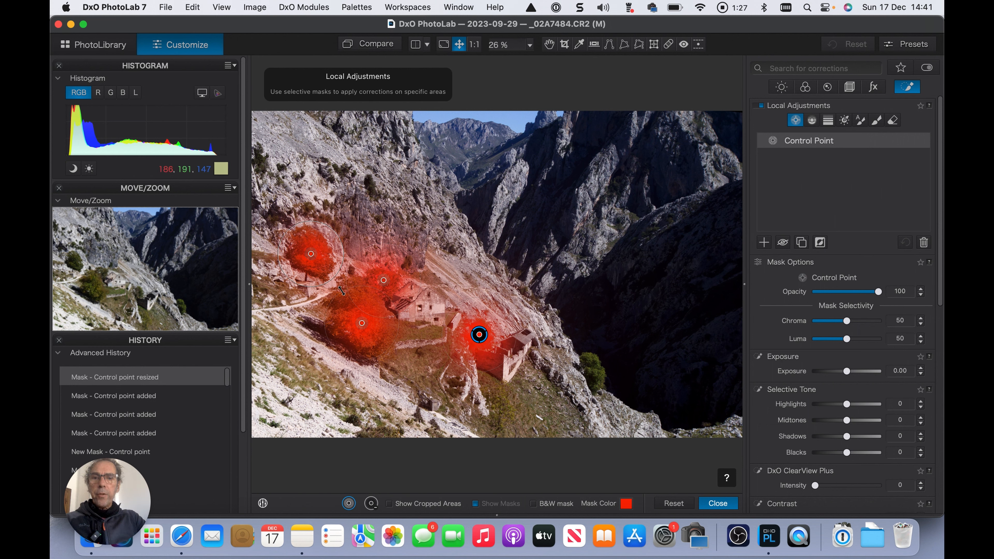
click(336, 278)
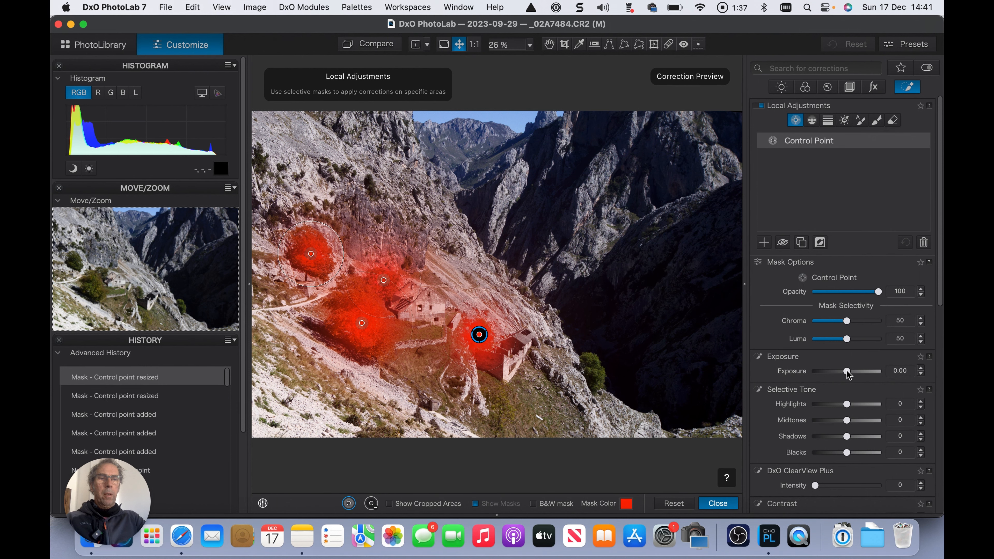
Set the tree mask's exposure to 0.65 and its green-channel HSL saturation to 9 and luminance to 8
drag(848, 374, 854, 374)
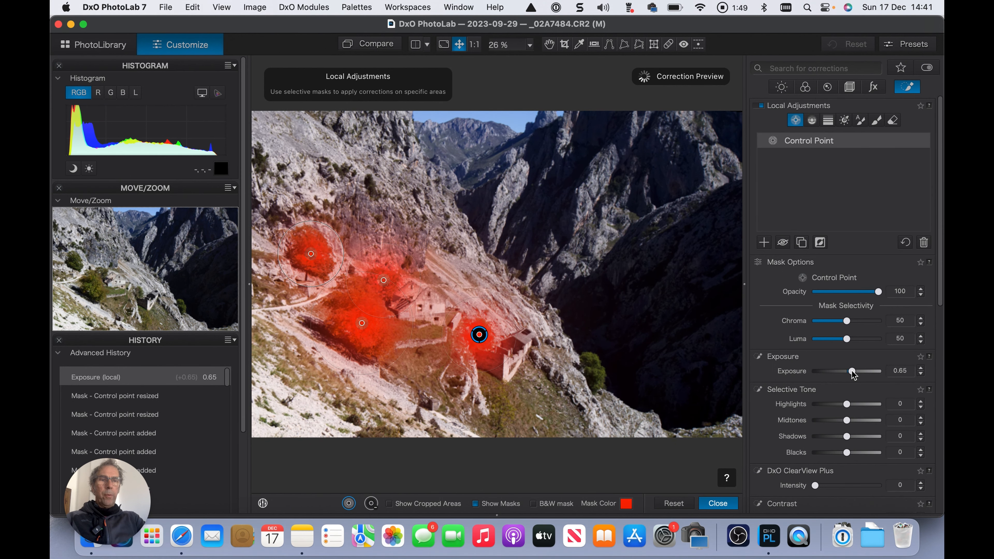
scroll(821, 421, down, 10)
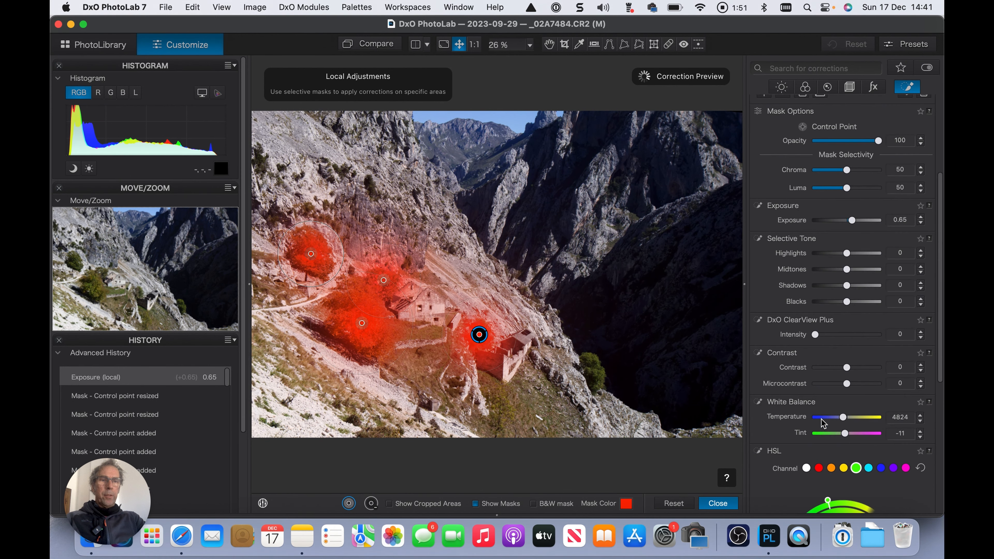
scroll(823, 424, down, 1)
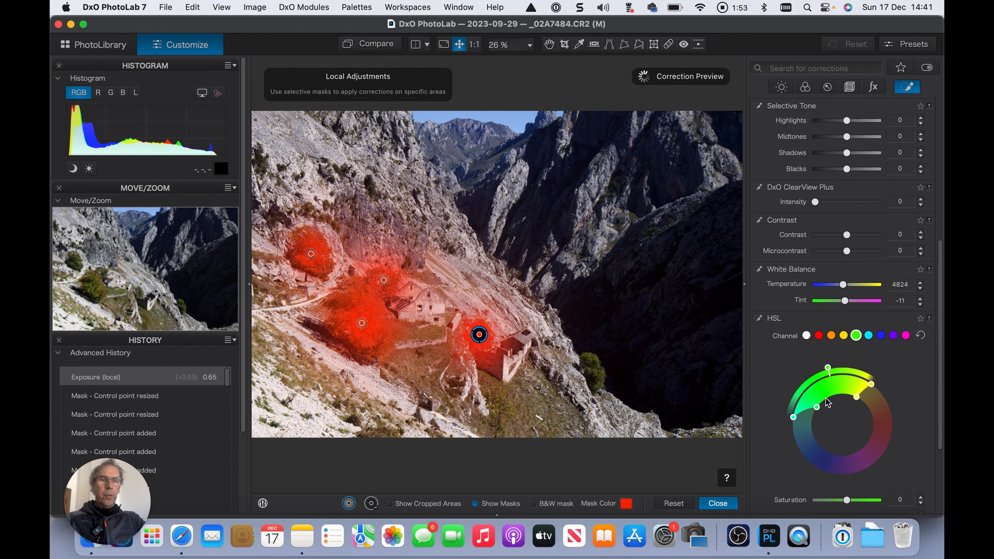
scroll(827, 403, down, 3)
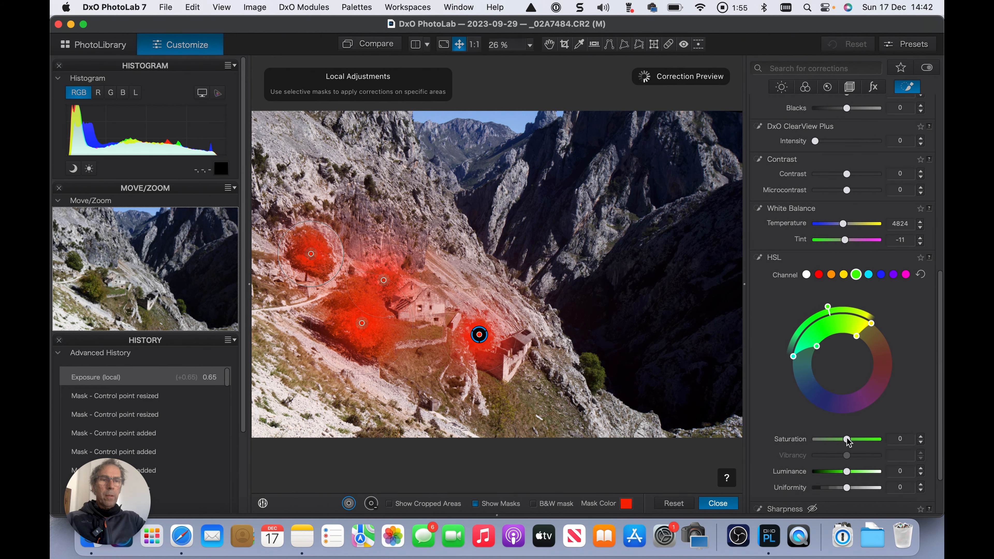
drag(847, 442, 851, 443)
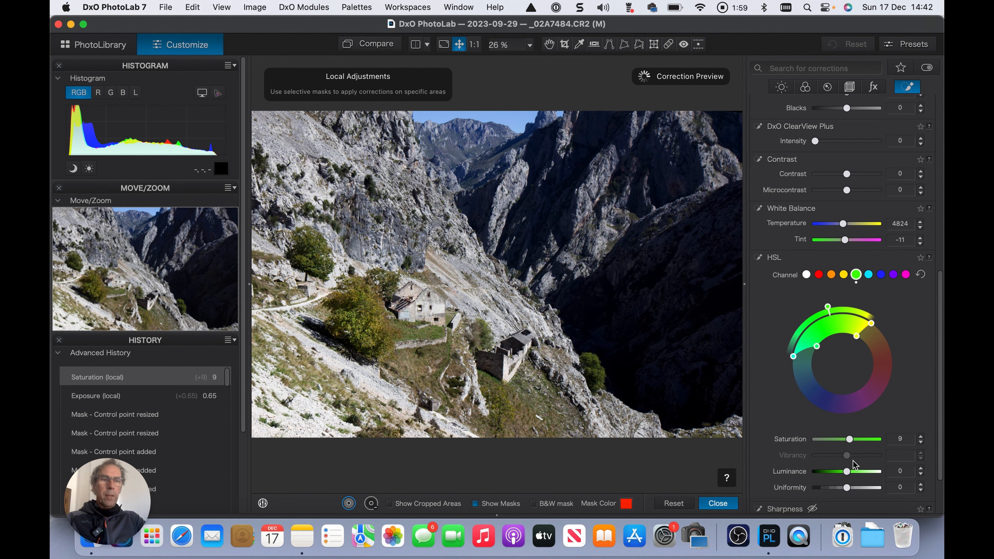
drag(847, 474, 851, 474)
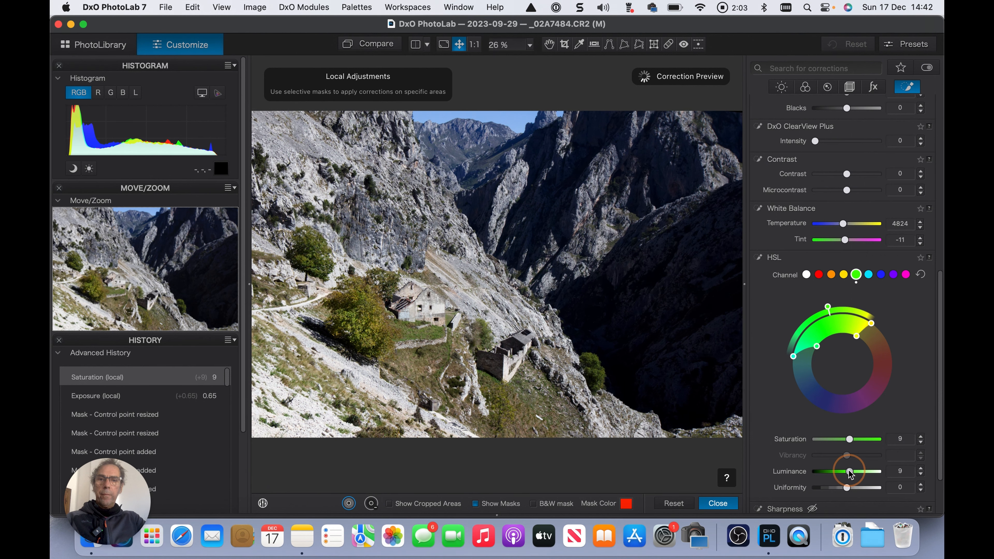
drag(850, 473, 850, 472)
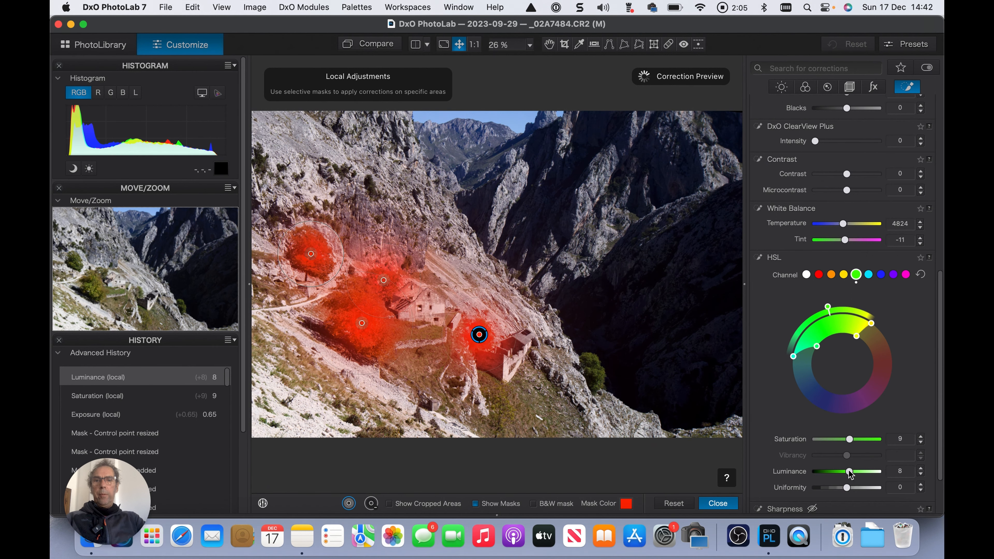
Rename the control point mask to Trees
scroll(800, 305, up, 10)
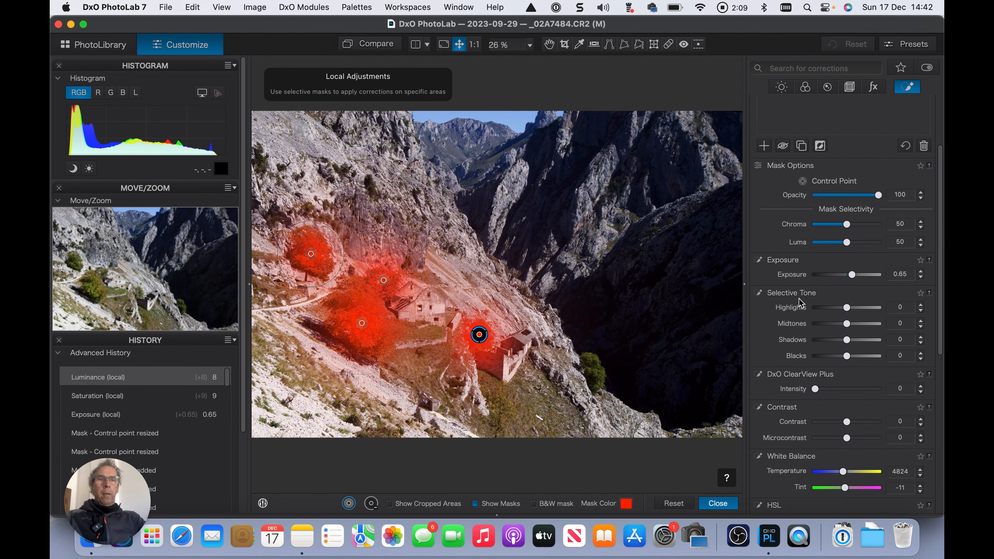
scroll(800, 303, up, 5)
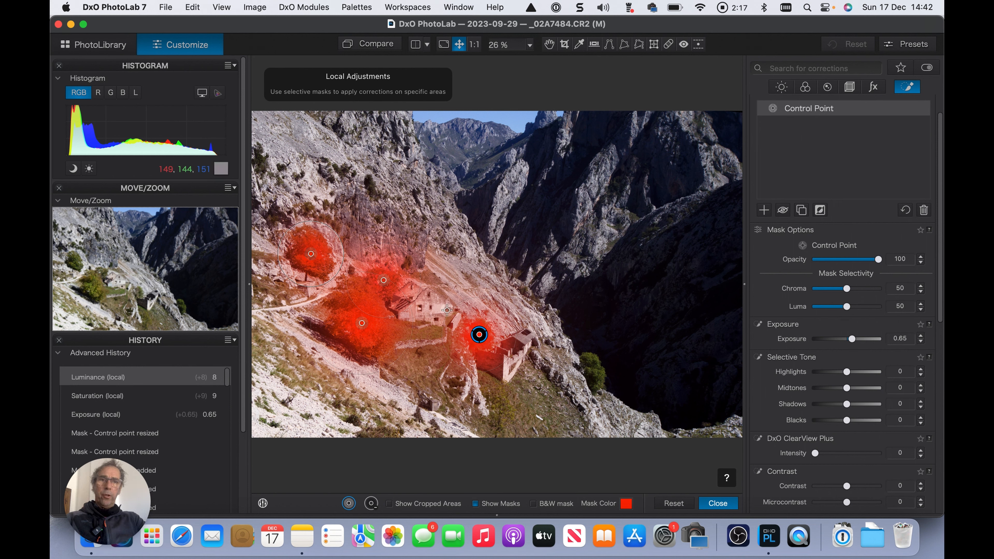
double_click(830, 111)
text(Trees)
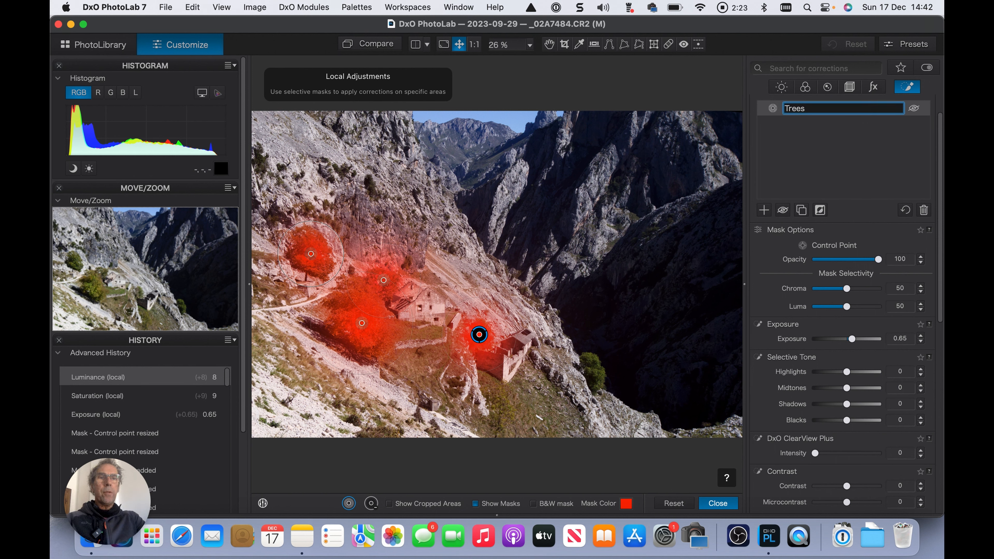
key(Return)
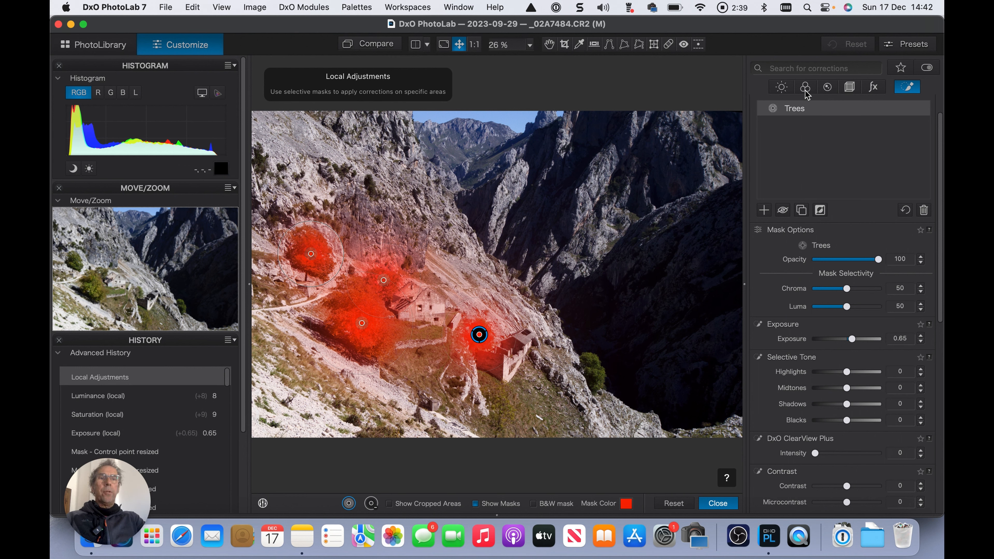
Add a control line mask from the photo's lower-left corner up to the path, sampling the pale rocky slope
scroll(821, 141, up, 2)
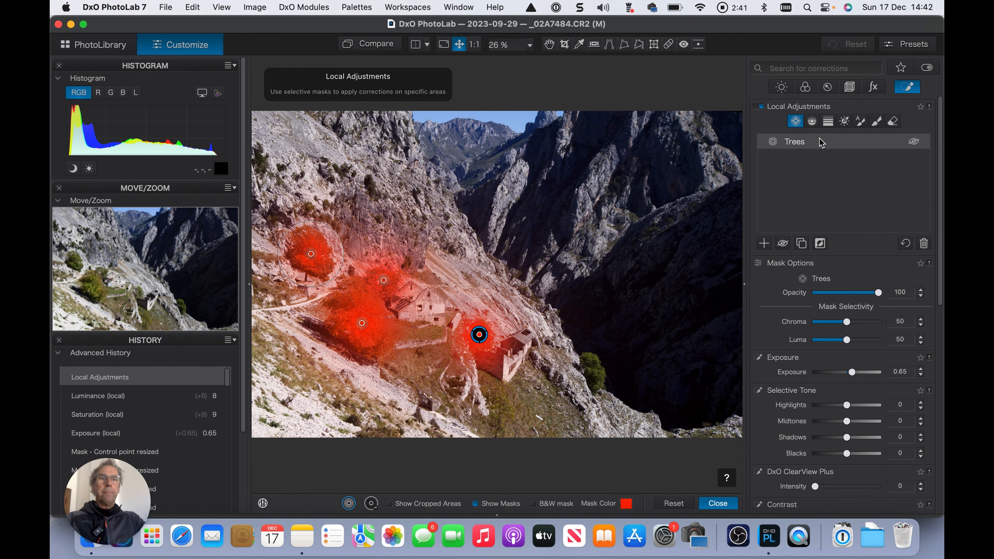
click(812, 120)
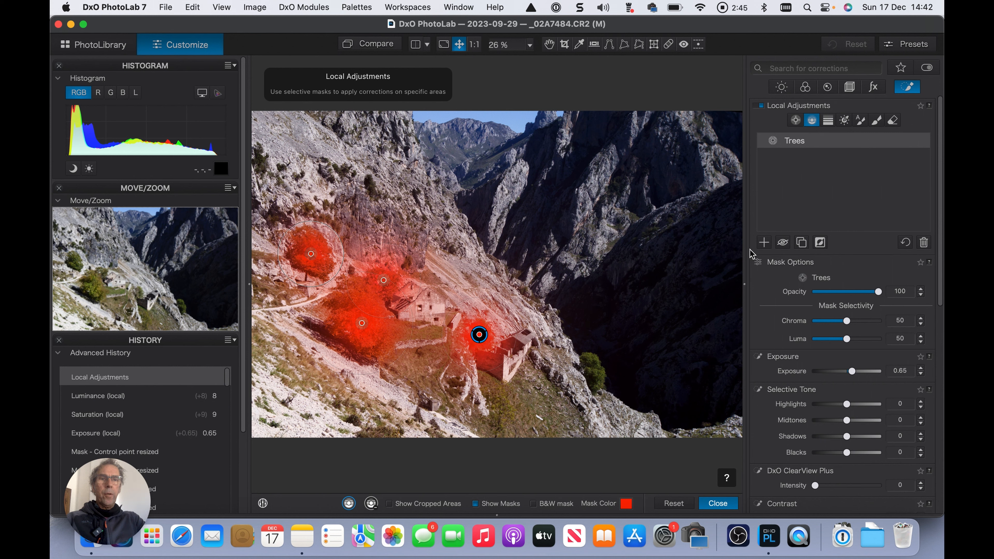
click(765, 242)
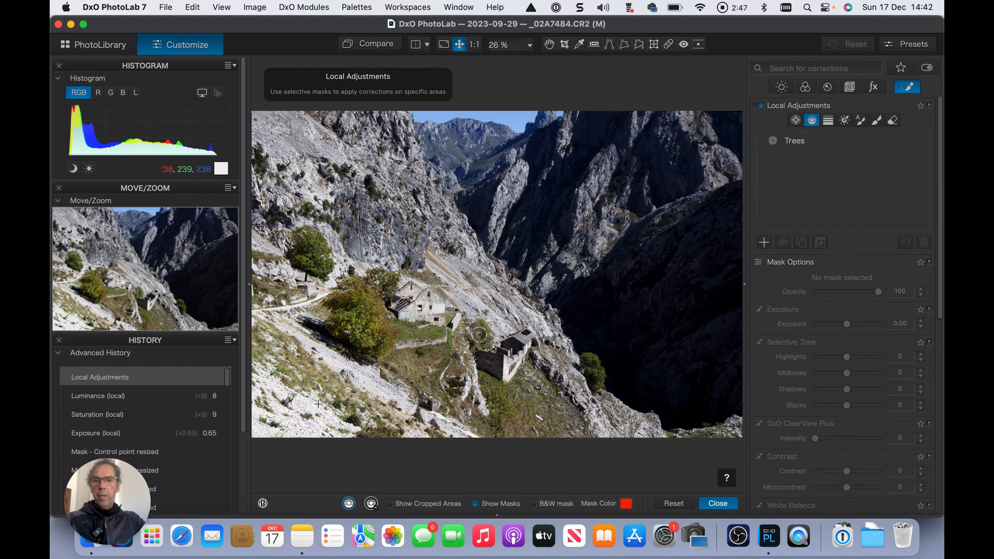
drag(254, 433, 290, 404)
drag(340, 334, 320, 327)
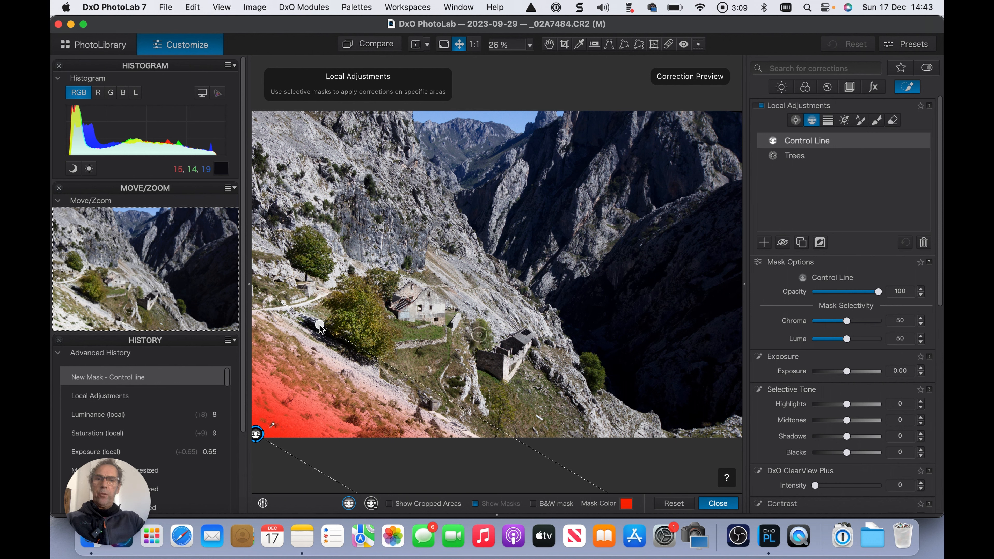
drag(320, 326, 334, 302)
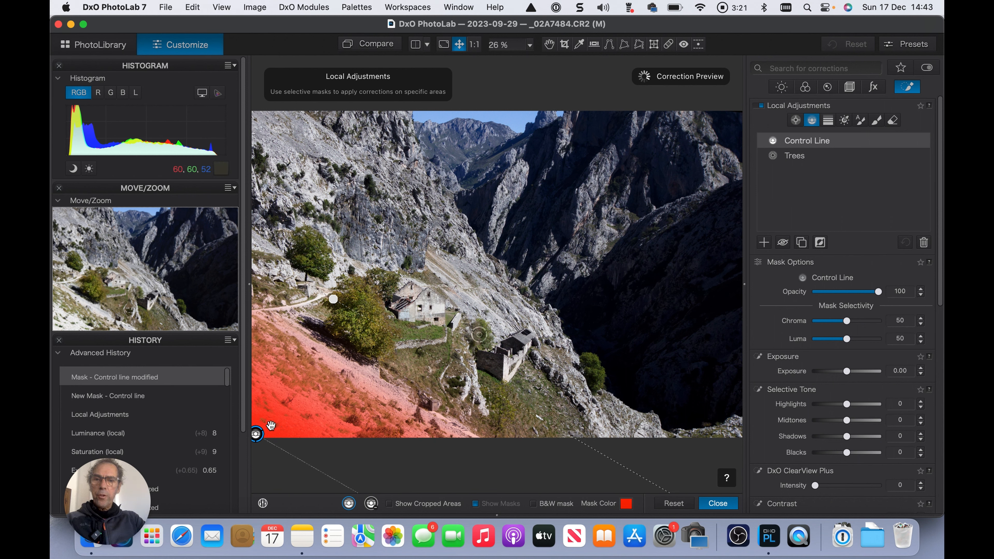
click(308, 401)
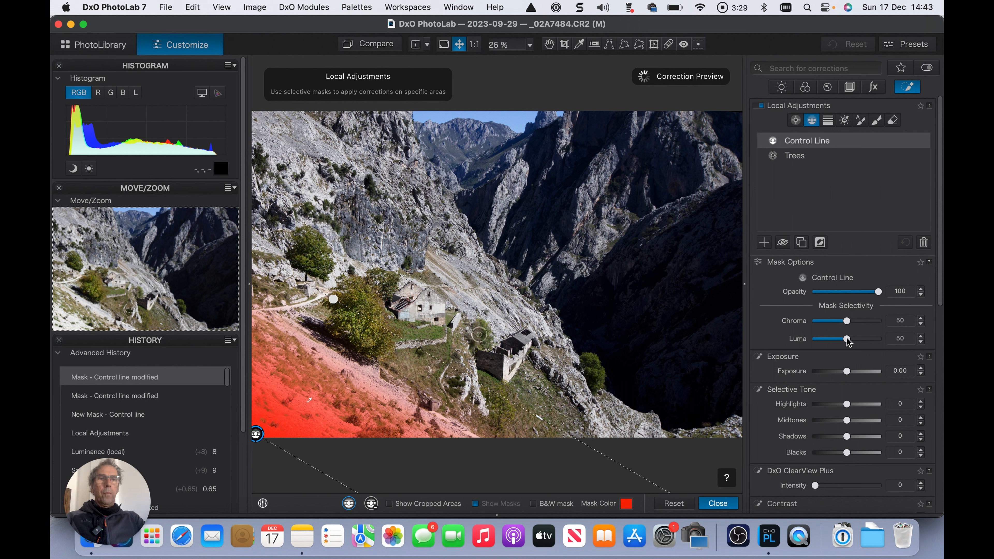
Set the control line mask's selectivity to Chroma 98 and Luma 73, its exposure to -1.09 and its highlights to -33
drag(847, 337, 873, 339)
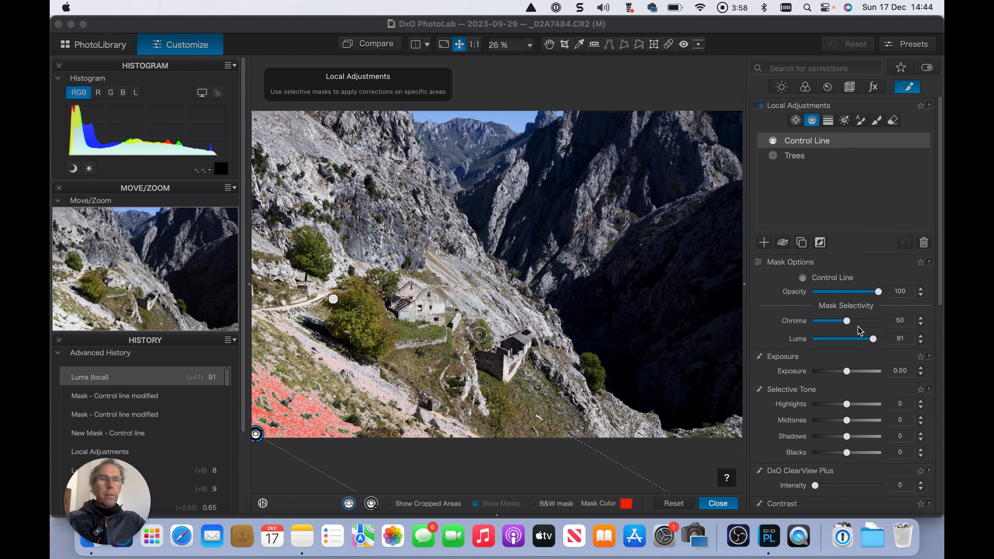
mouse_move(874, 339)
mouse_down()
mouse_move(864, 343)
mouse_move(848, 323)
mouse_move(878, 324)
mouse_up()
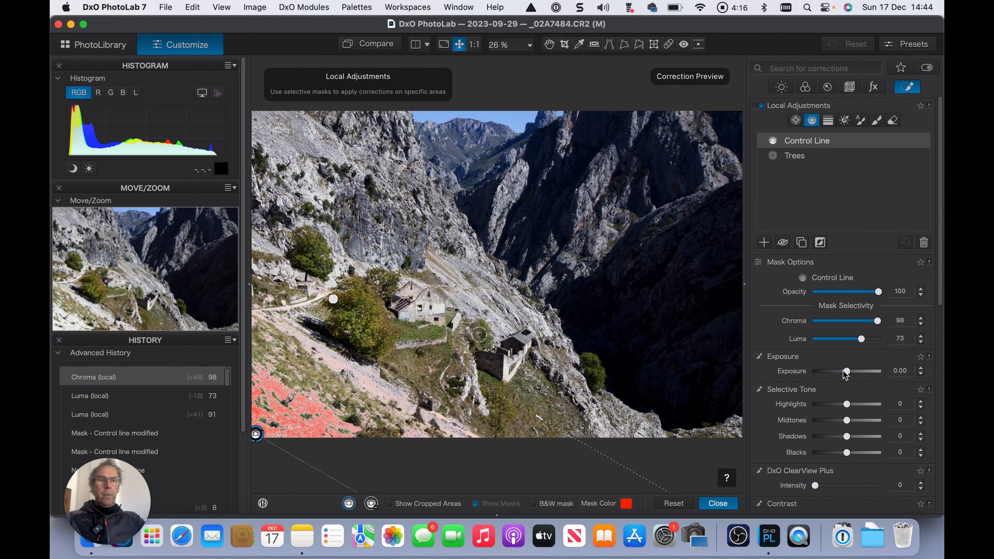
drag(845, 372, 836, 371)
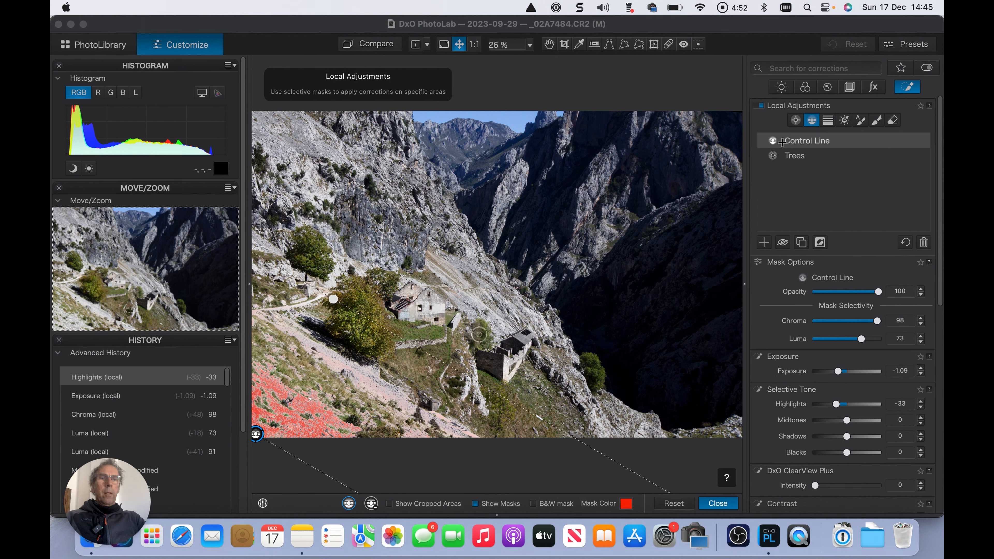
Create a separate control point mask on the larger stone house and shrink its circle to fit around the building
click(797, 122)
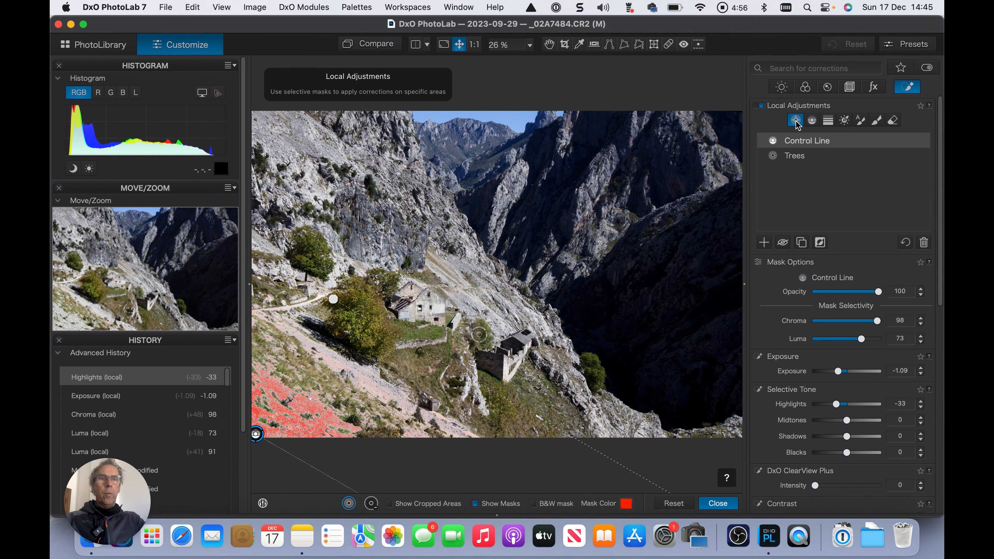
click(765, 242)
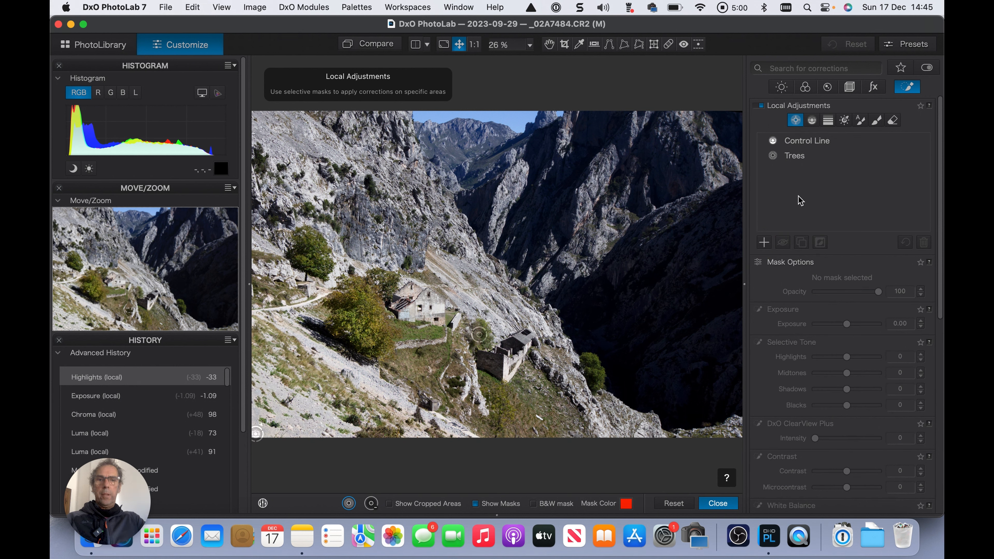
click(422, 300)
drag(397, 344, 401, 329)
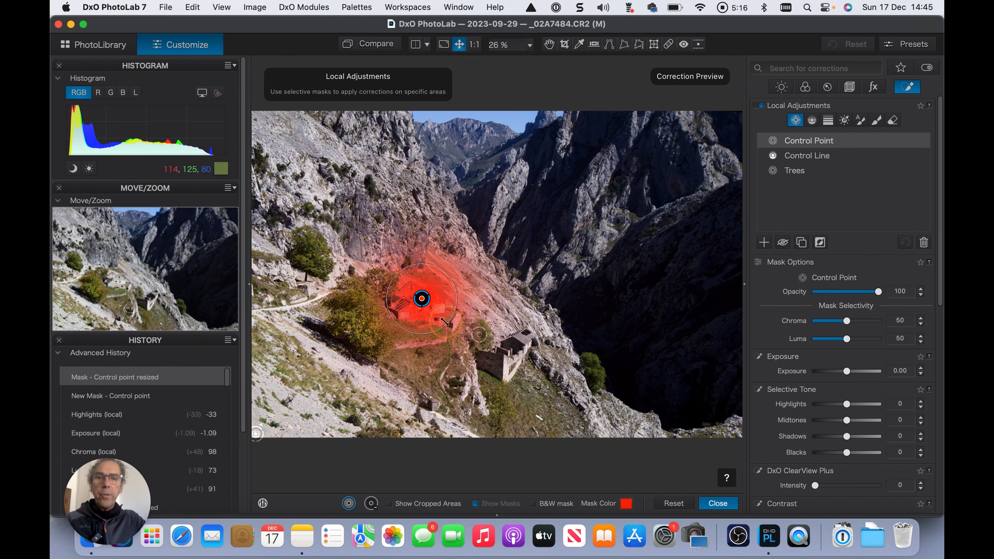
drag(444, 322, 445, 322)
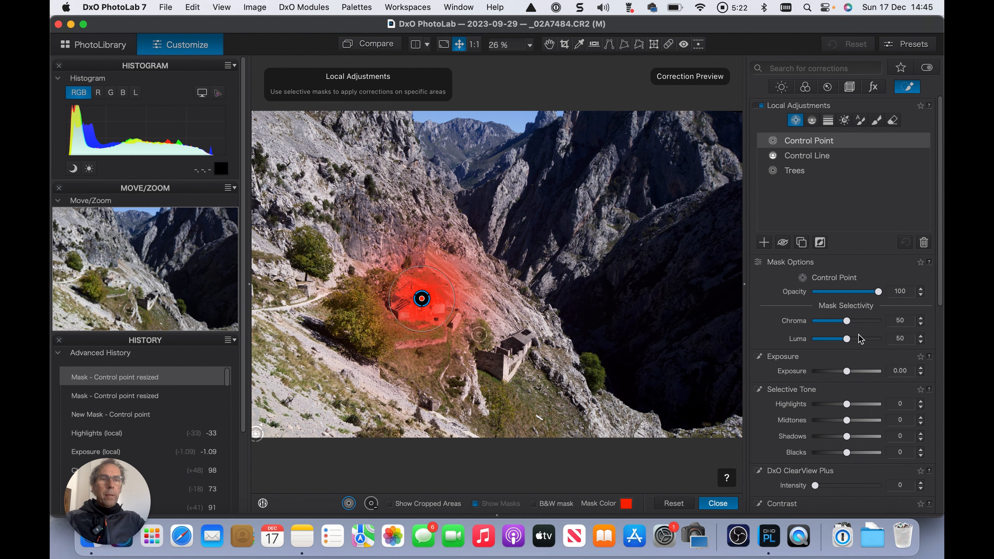
Set the house mask's Luma selectivity to 89 and its exposure to 0.68
drag(847, 338, 893, 338)
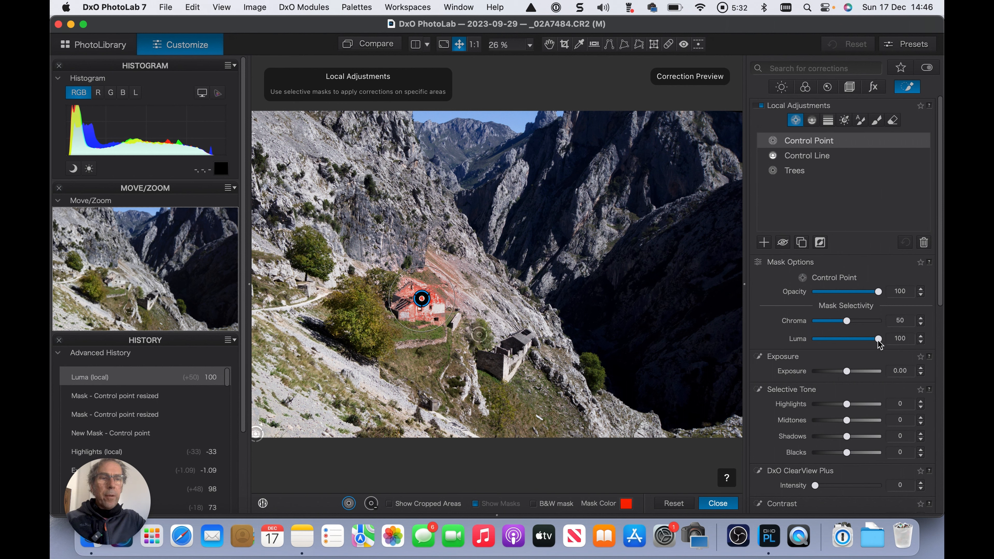
drag(878, 343, 871, 343)
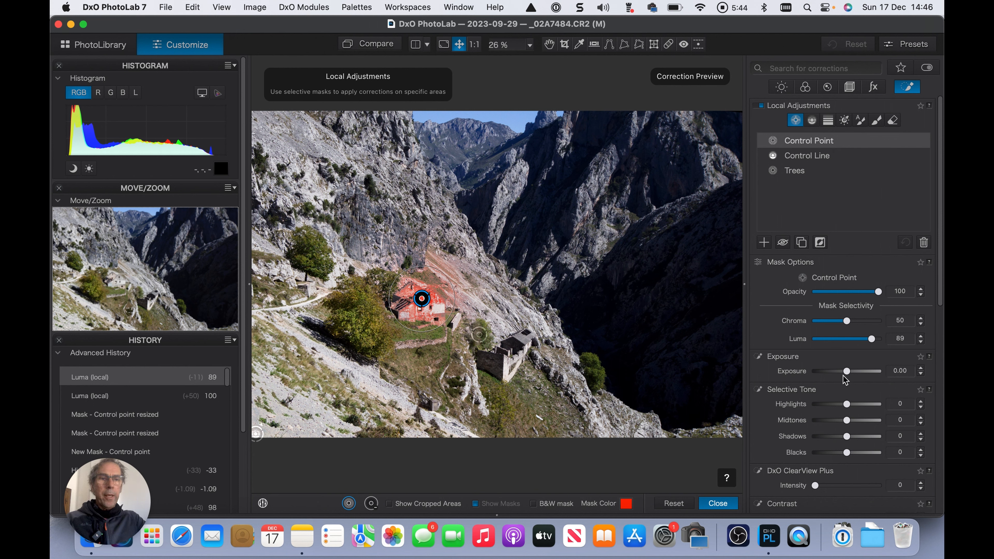
drag(846, 371, 851, 371)
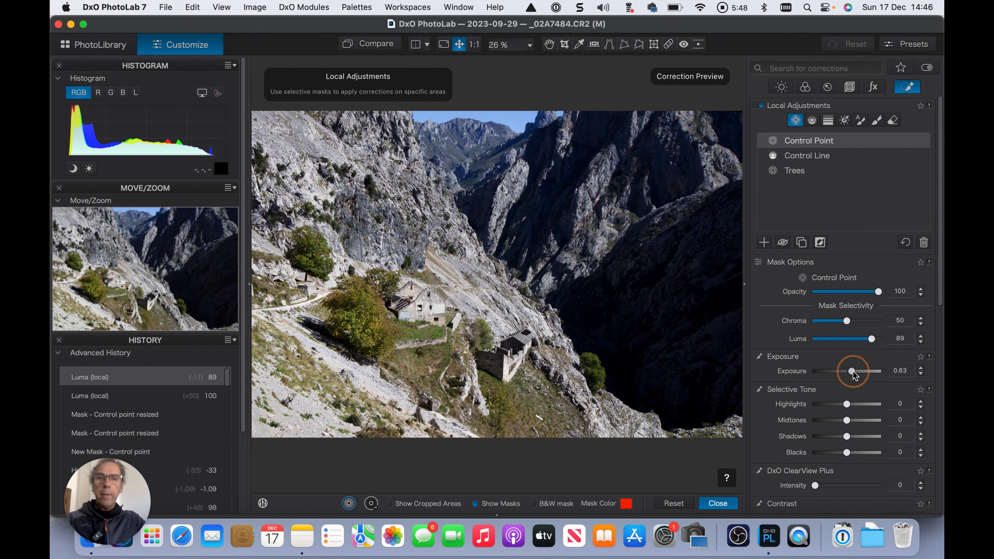
drag(853, 372, 853, 374)
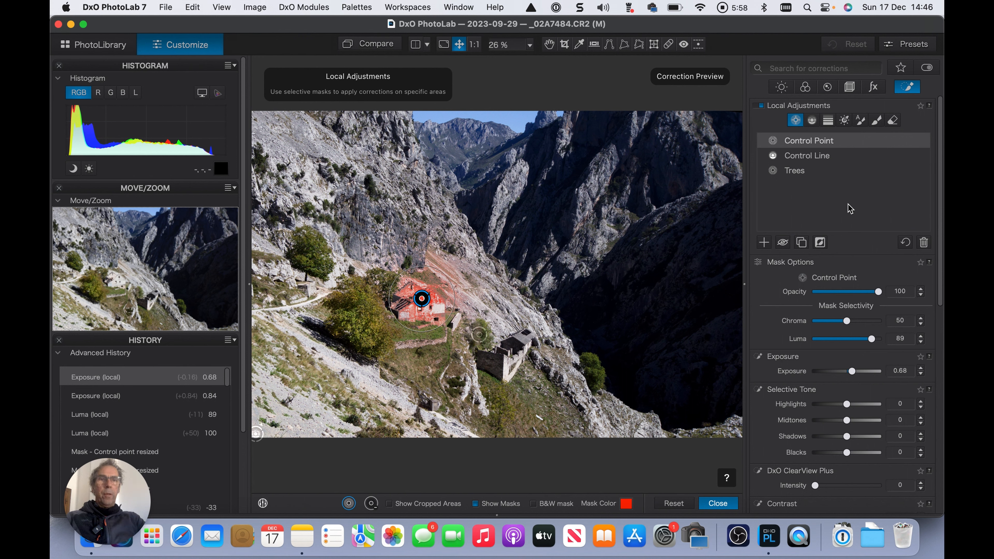
Rename the control point mask on the larger stone house as House
double_click(823, 142)
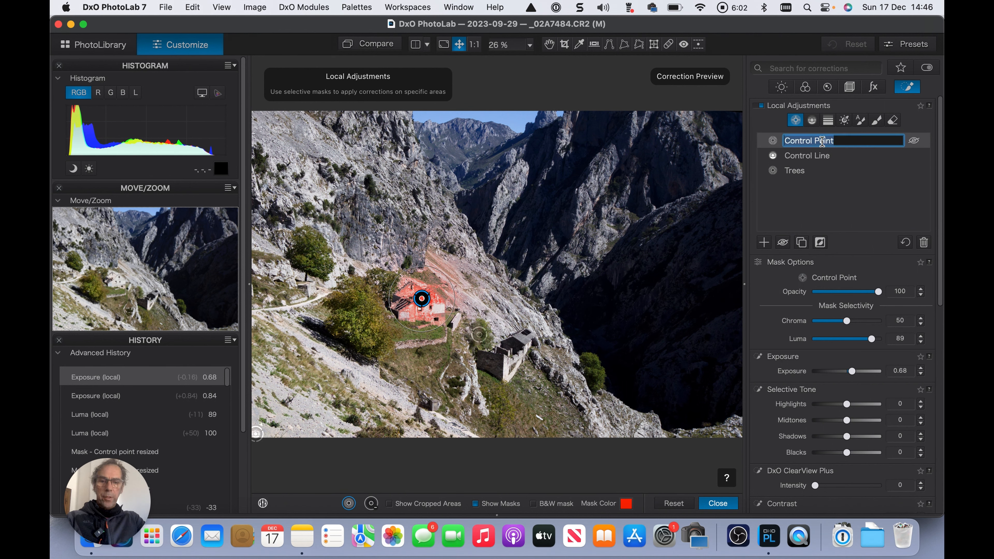
text(H)
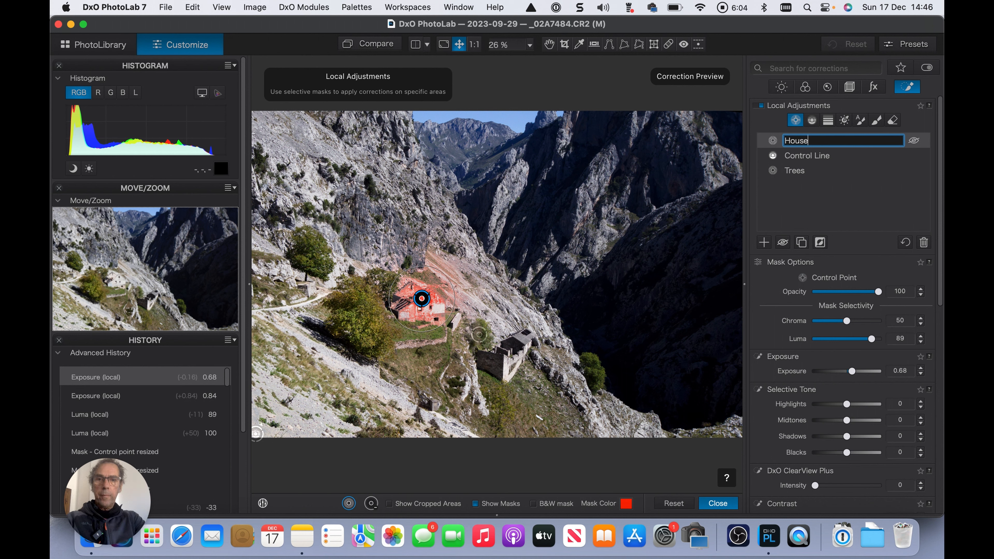
text(ouse)
key(Return)
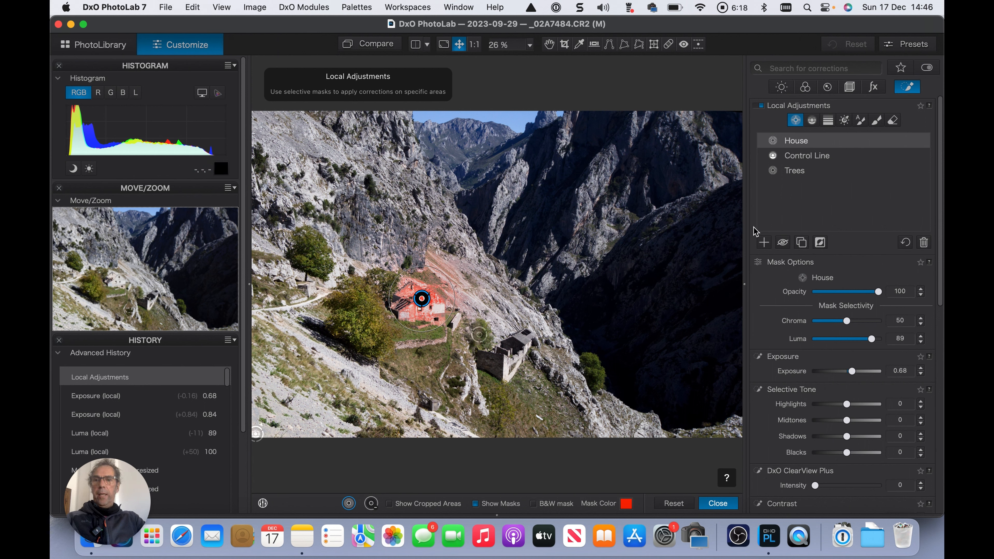
Create a separate control point mask on the pale rocky slope just above the larger house and shrink its circle
click(796, 121)
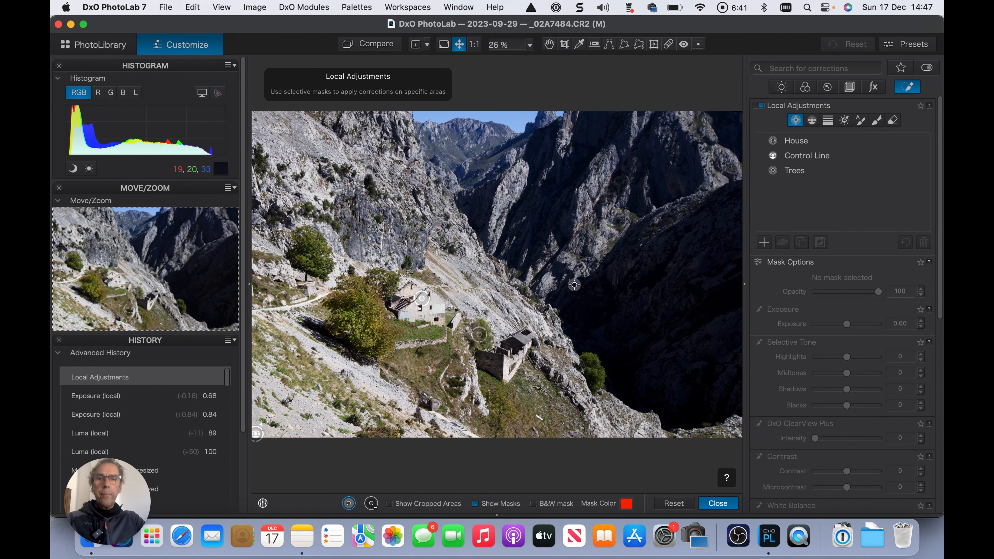
click(443, 266)
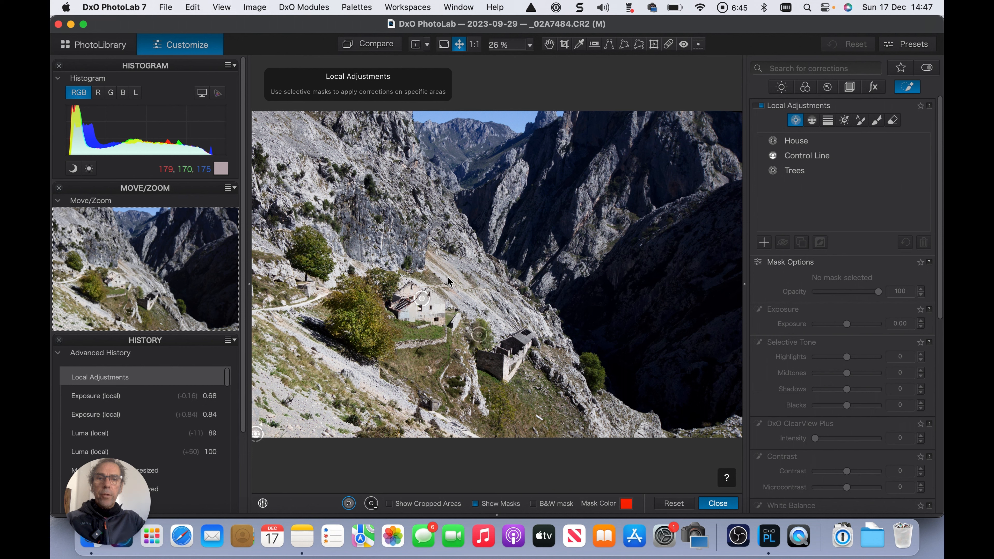
mouse_move(462, 290)
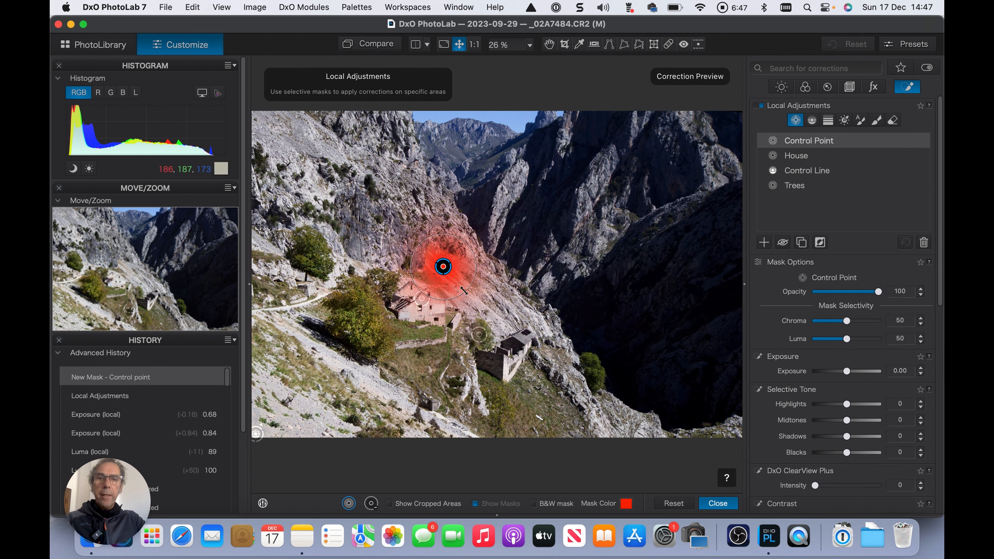
mouse_move(463, 290)
mouse_down()
mouse_move(451, 265)
mouse_move(460, 271)
mouse_up()
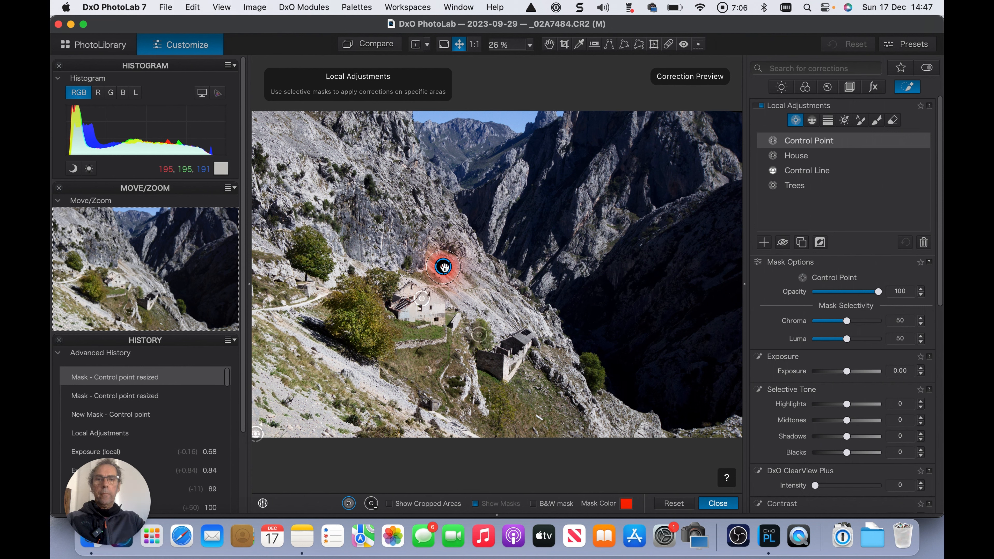
Add five more control points to the same mask, spread down the rocky slope between the larger house and the ruined one
click(461, 287)
click(484, 307)
click(511, 320)
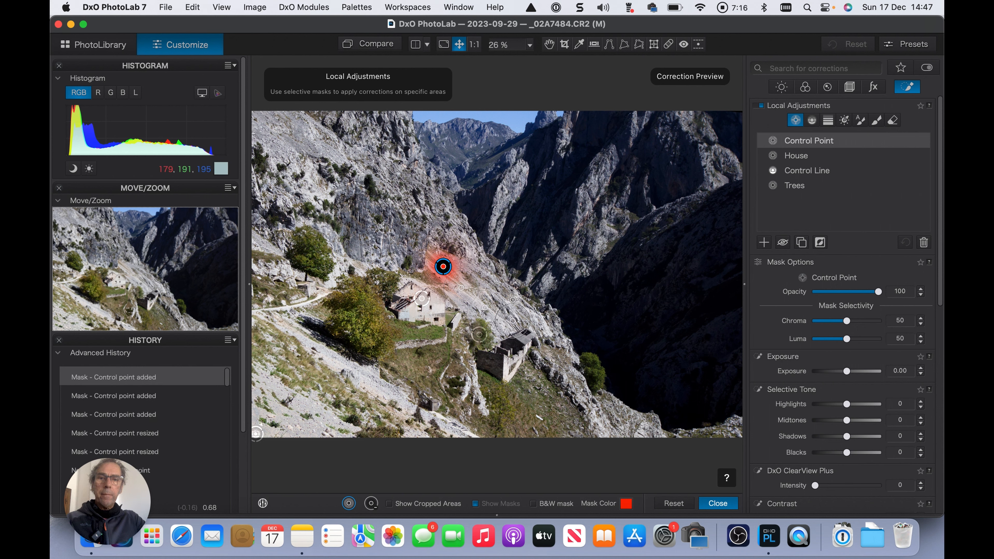
click(513, 299)
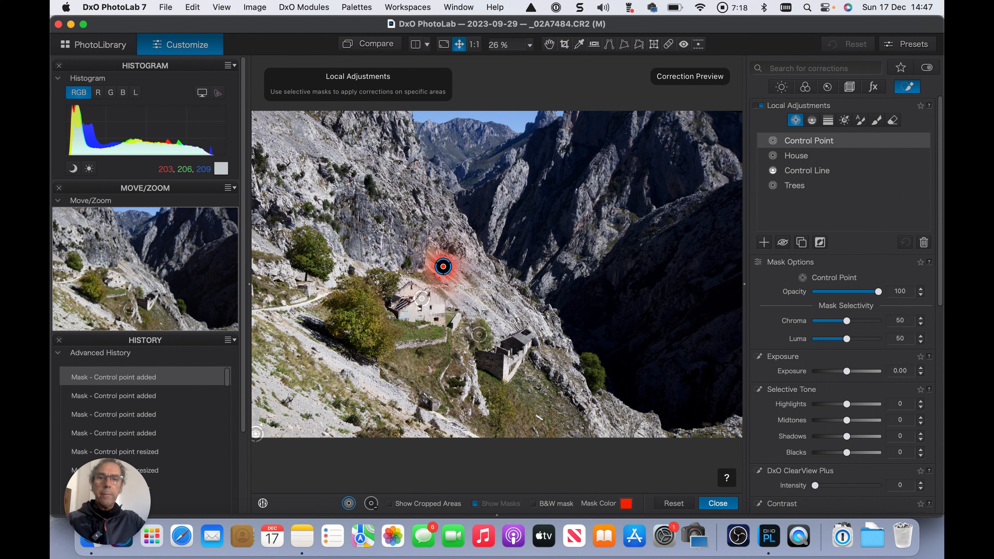
click(487, 280)
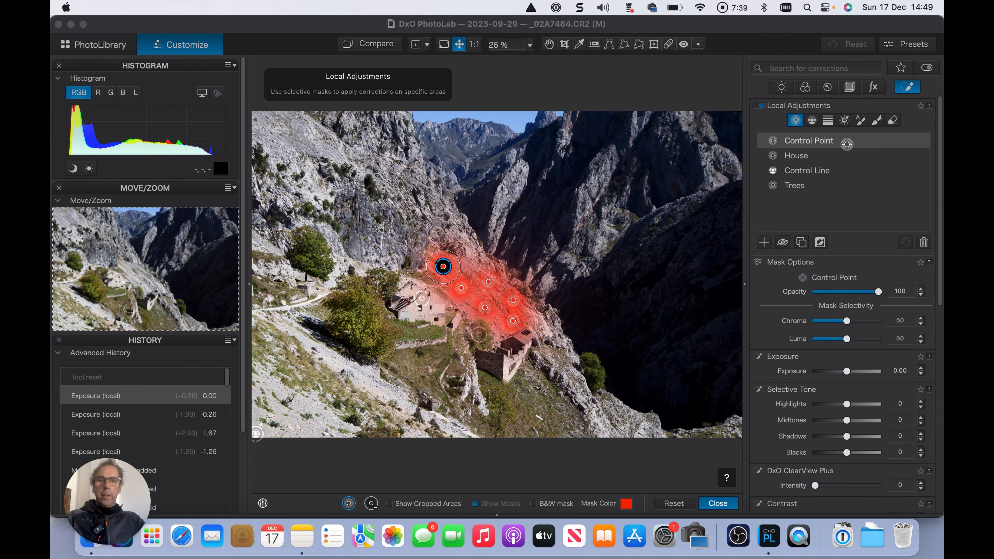
Rename the rocky slope's control point mask as Scree and set its exposure to -0.59
click(817, 144)
double_click(816, 141)
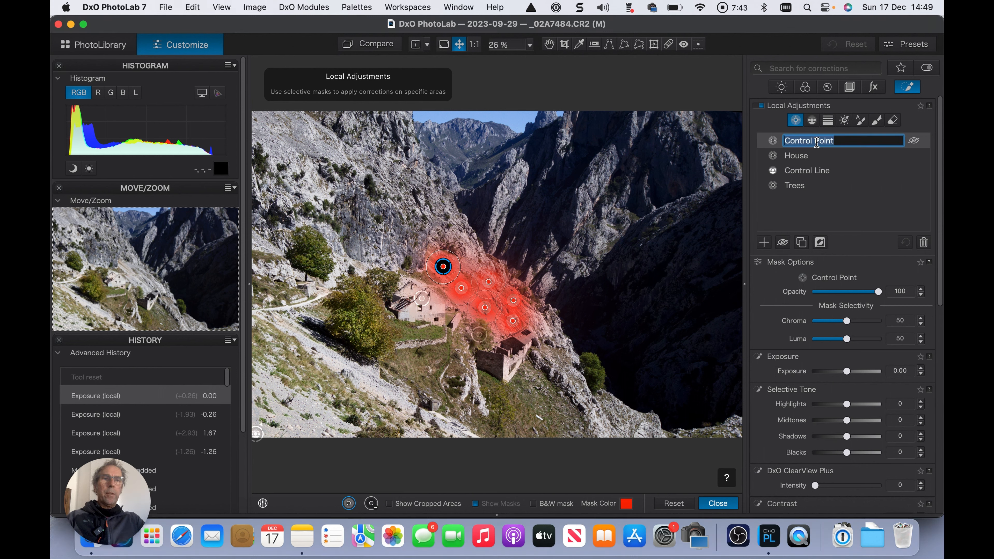
text(Scree)
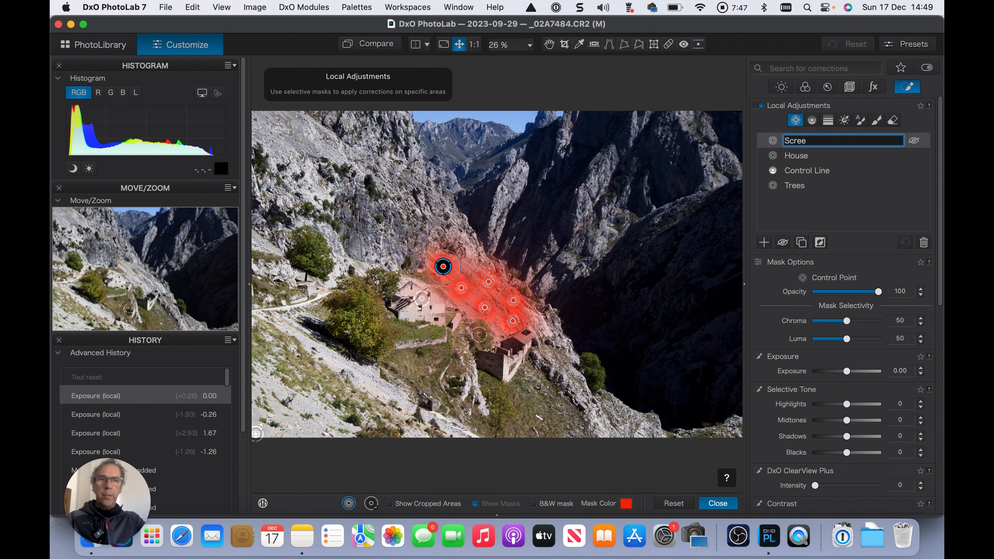
key(Return)
mouse_move(808, 161)
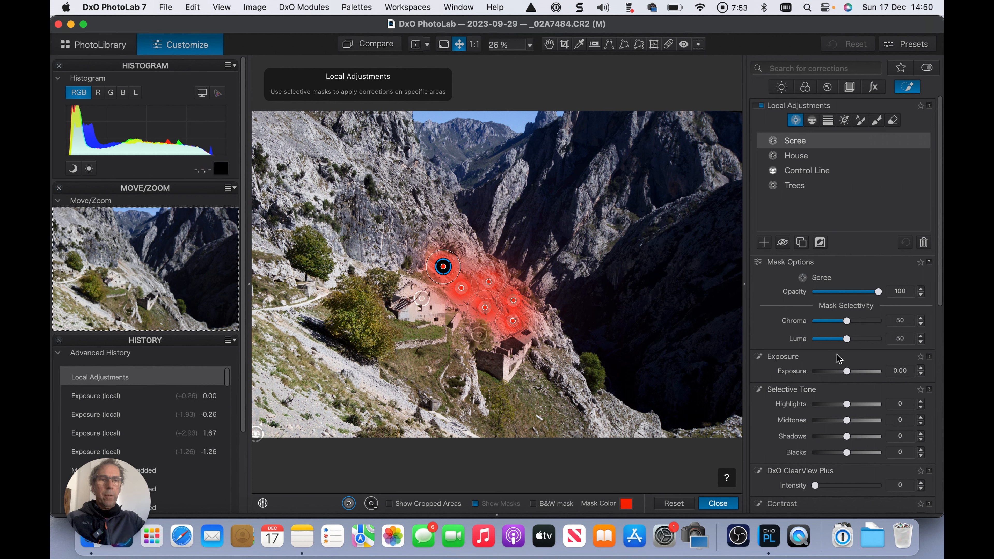
drag(846, 372, 840, 371)
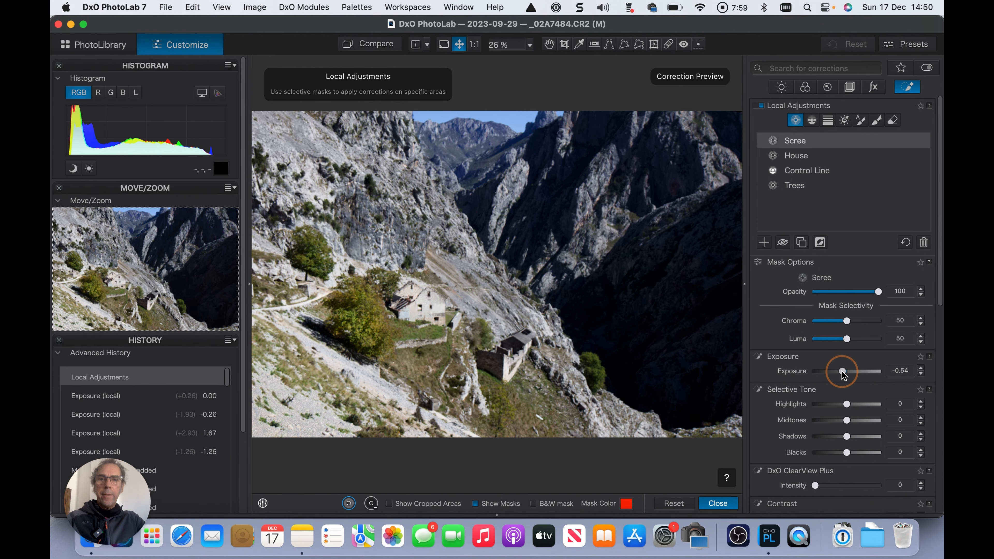
drag(840, 371, 840, 372)
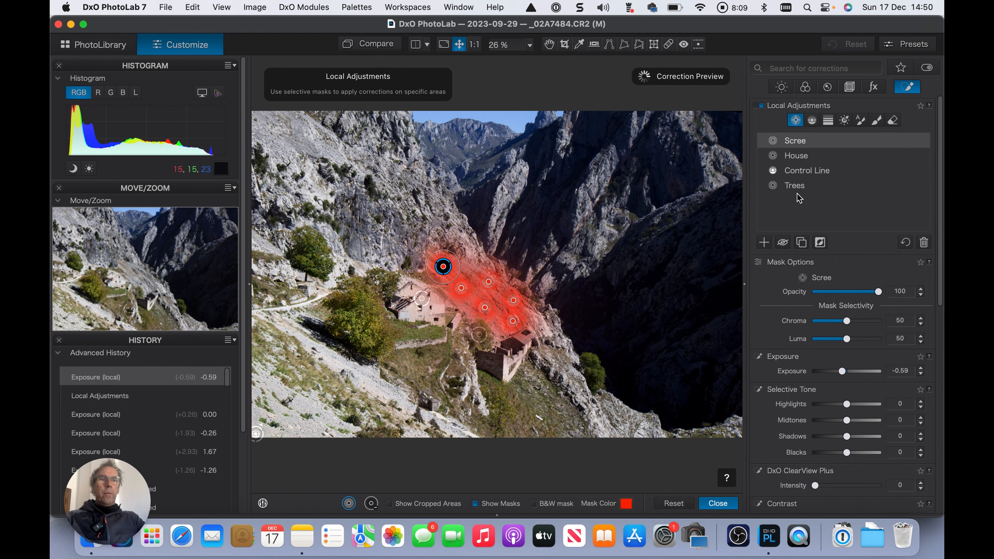
Select the House, Control Line and Trees masks in turn to review each one's coverage and settings
click(841, 157)
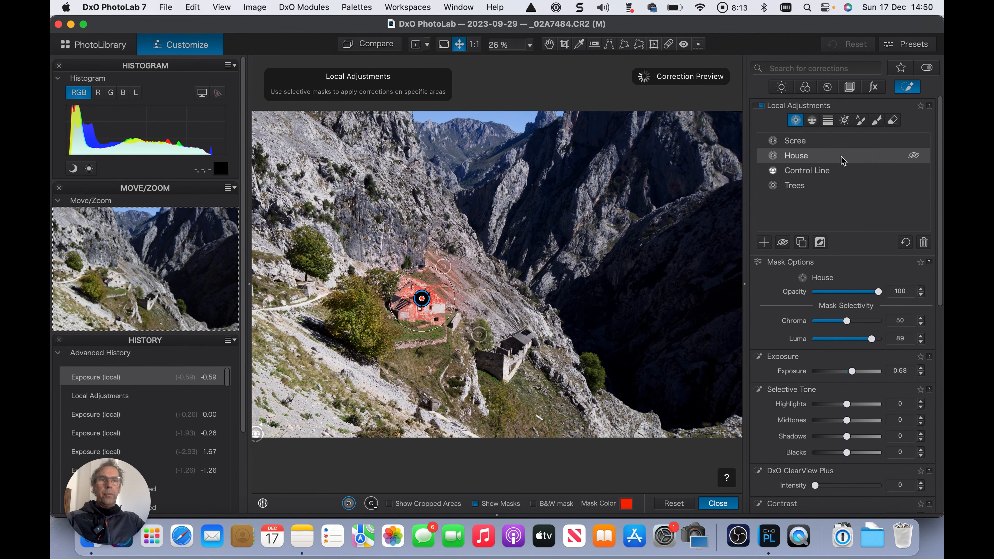
click(840, 172)
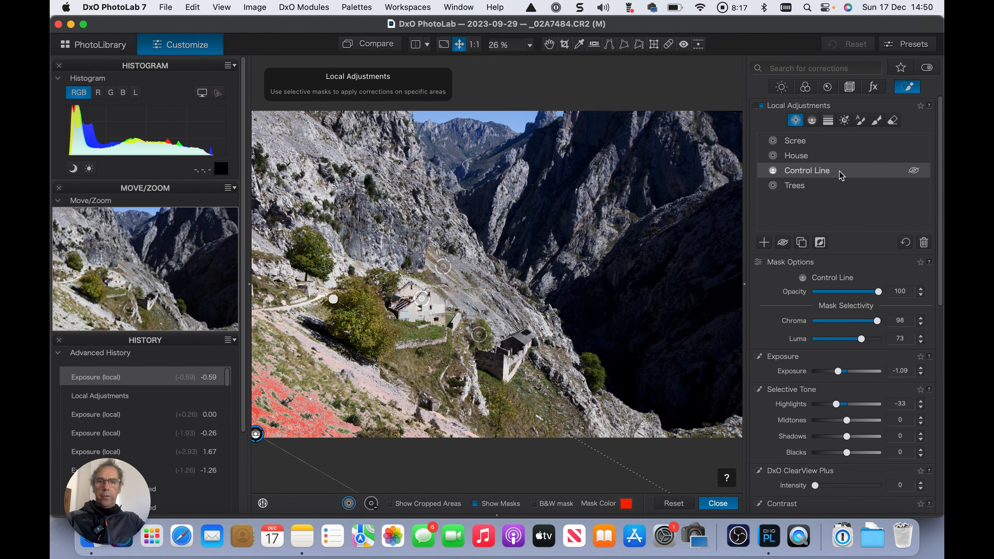
mouse_move(832, 189)
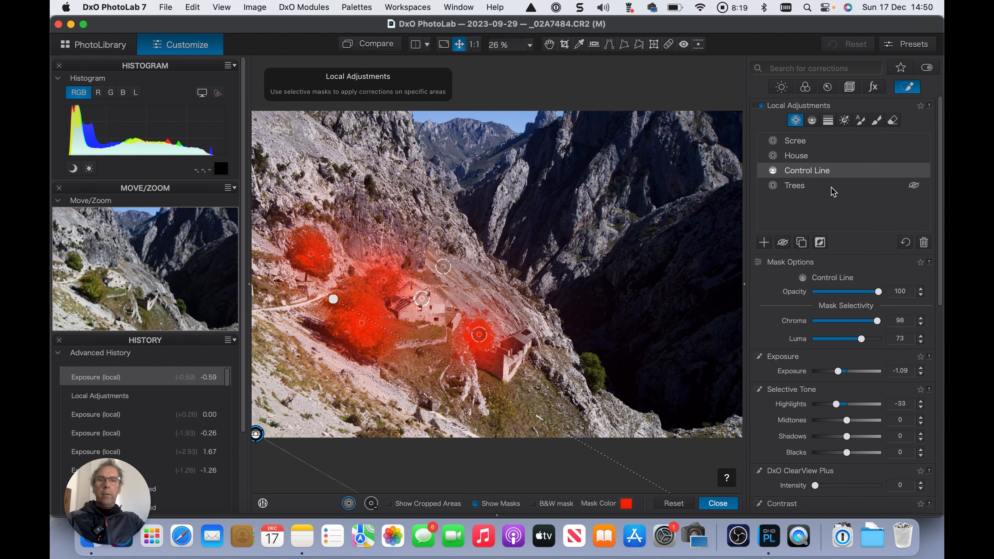
click(832, 190)
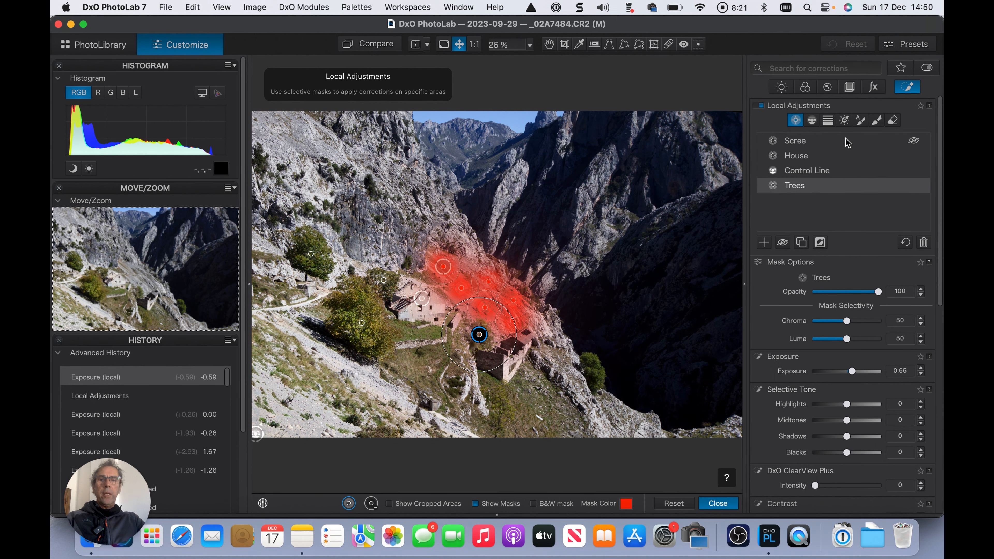